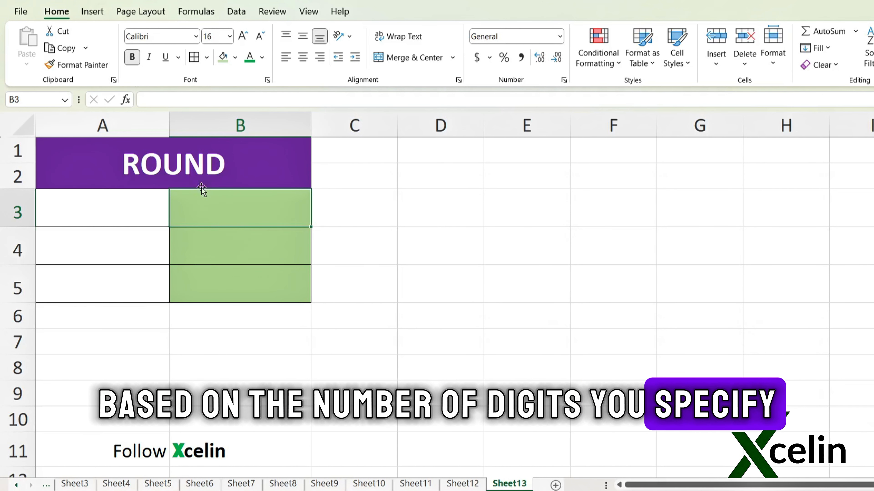
Step: Enter the formula =ROUND(A3,2) in cell B3
click(209, 161)
text(=ROUND()
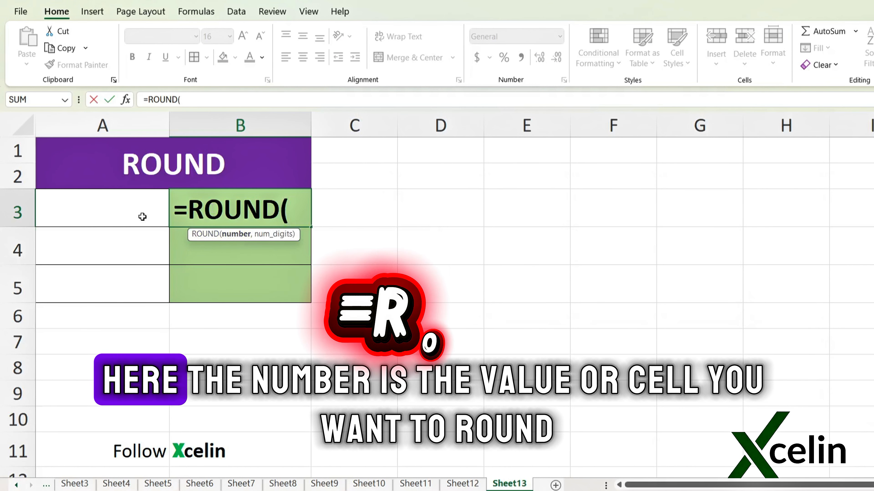
click(142, 217)
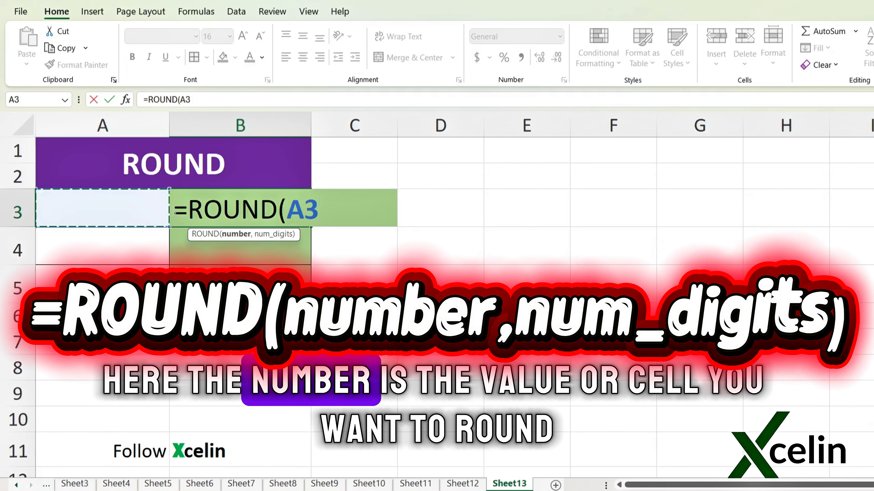
text(,)
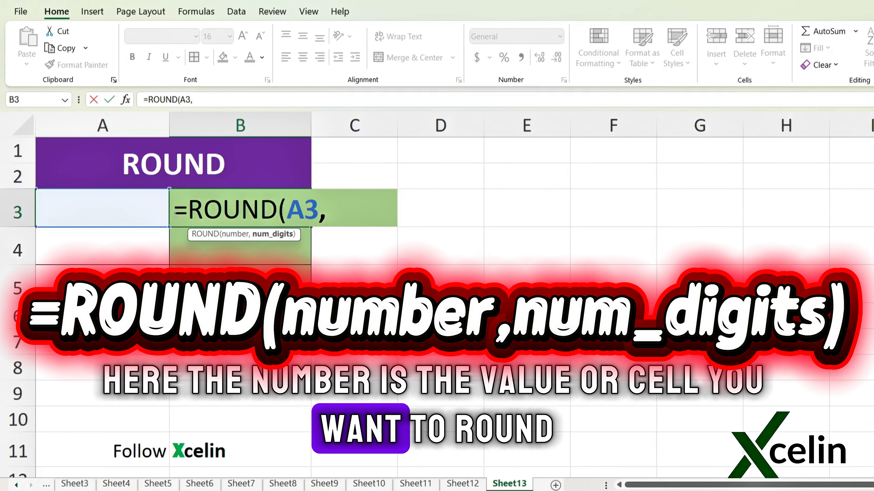
text(2))
key(Return)
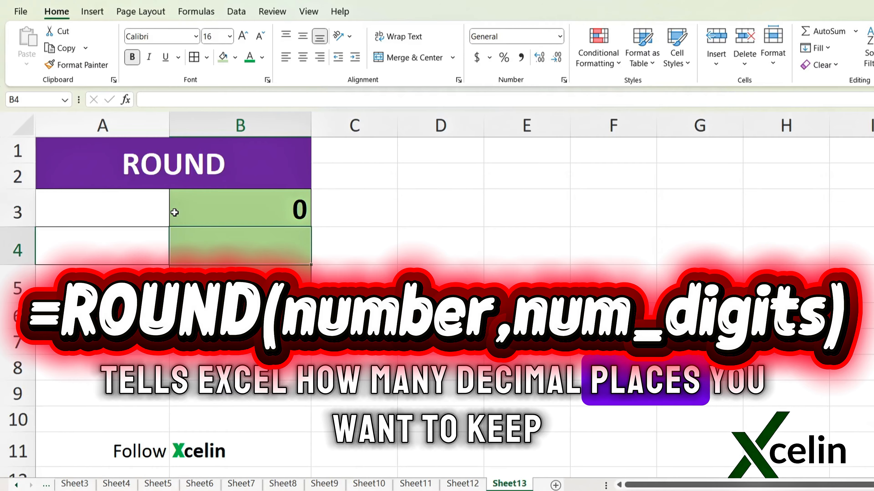
Step: Enter 15.678 in cell A3 and check the arguments of the ROUND formula in B3
click(131, 206)
text(15)
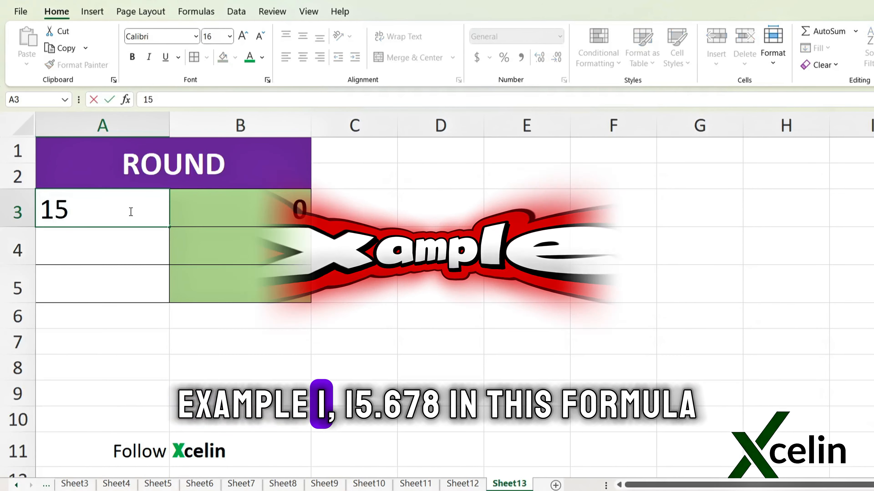
text(.678)
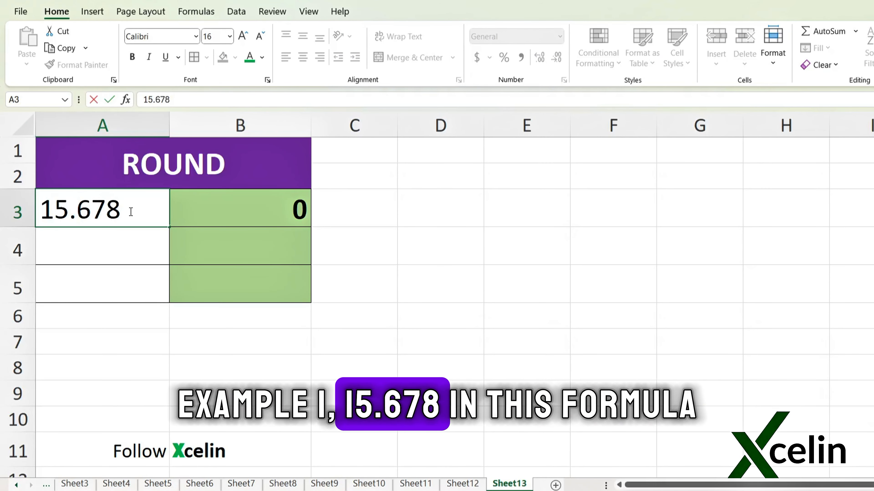
key(Return)
double_click(244, 214)
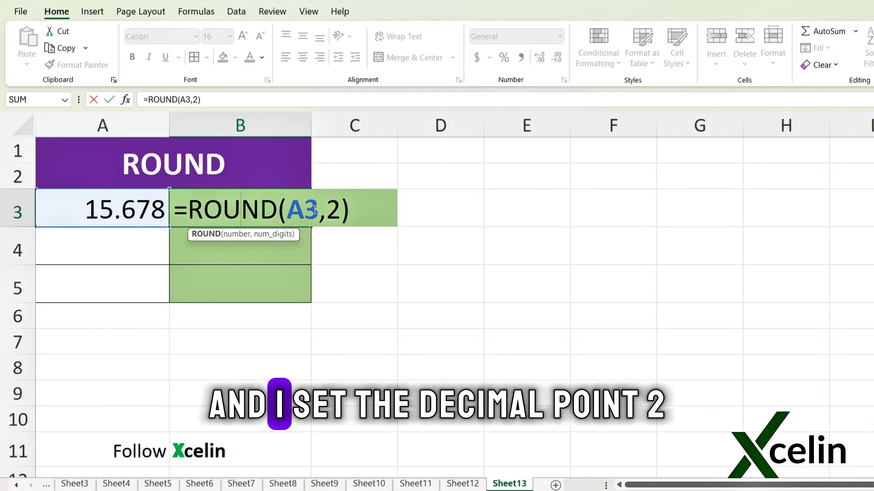
key(Return)
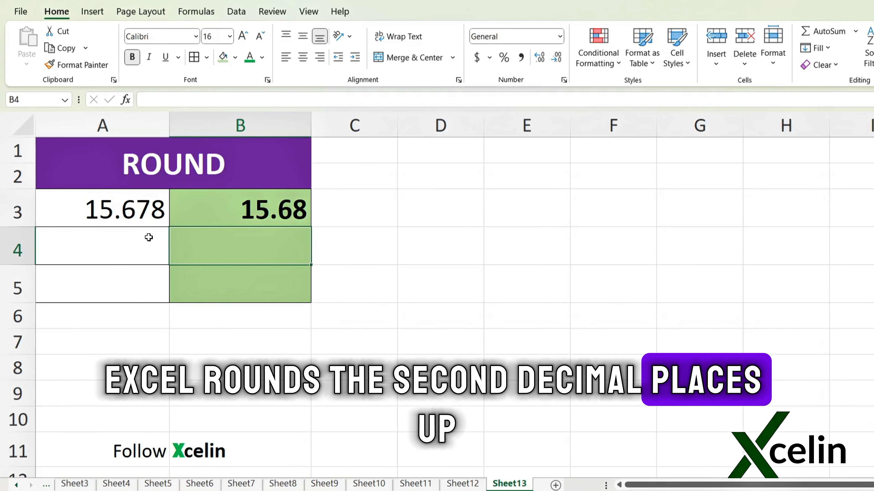
Step: Copy the ROUND formula from B3 down to B5 and enter 15.673 in cell A4
click(299, 216)
drag(311, 227, 305, 290)
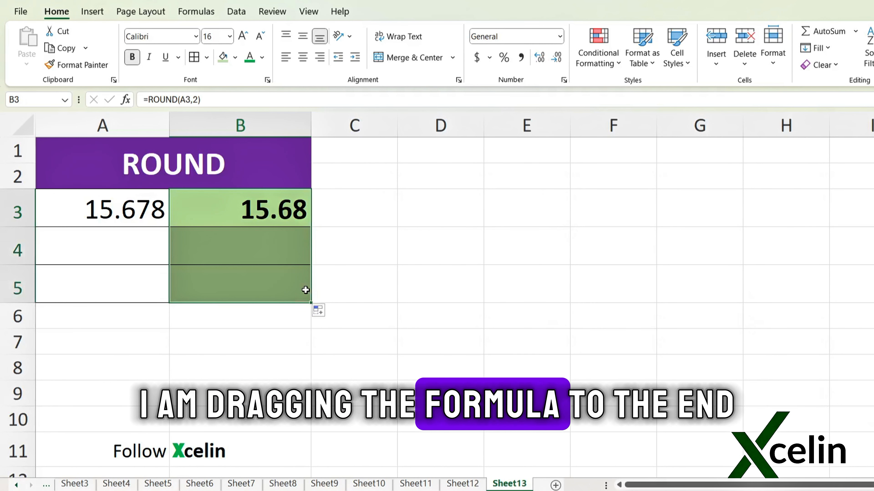
click(125, 244)
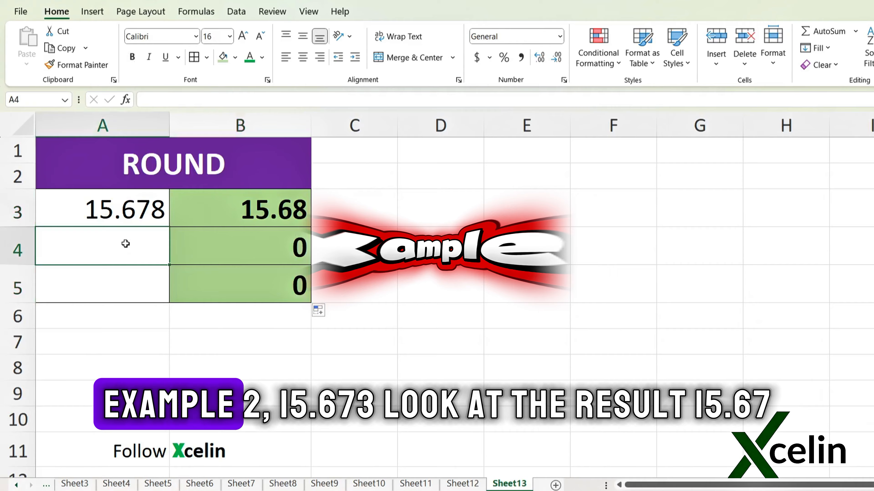
text(15.673)
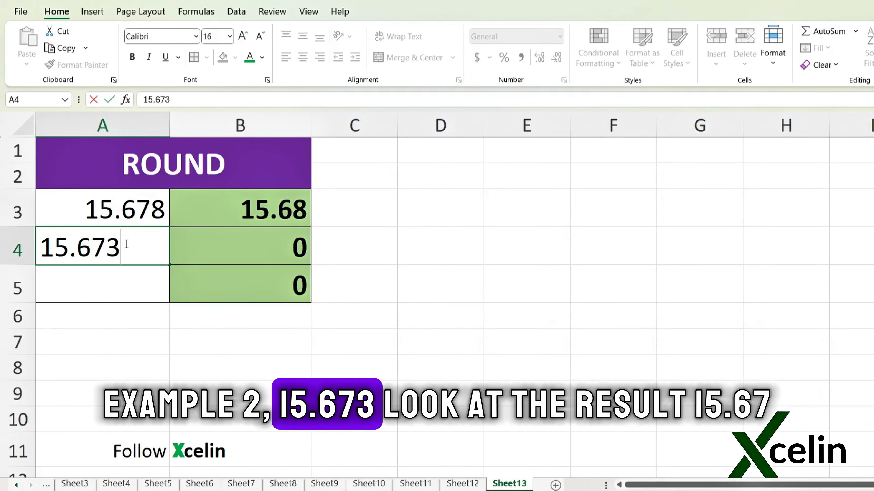
key(Return)
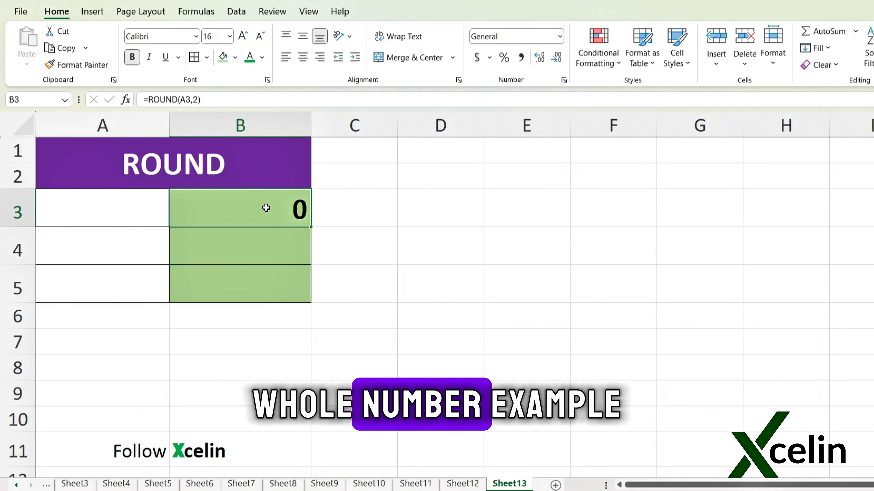
Step: Change the number of digits in B3's ROUND formula to 0 to round to whole numbers
double_click(269, 204)
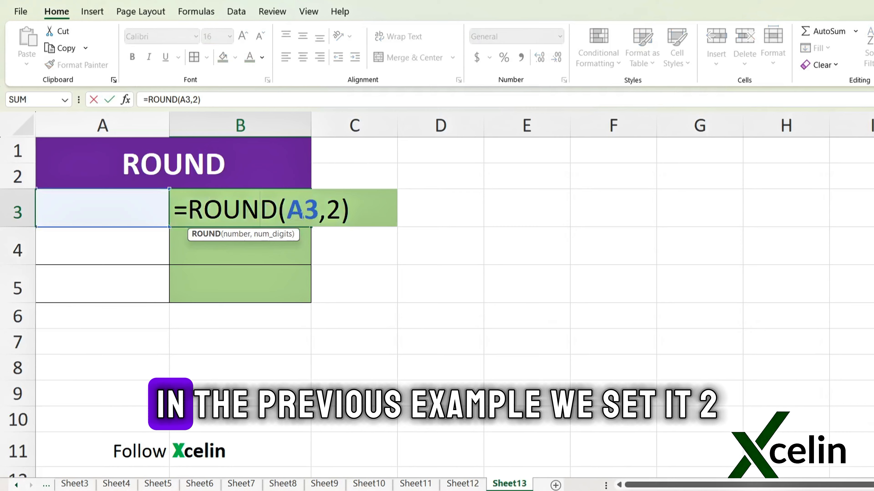
click(319, 210)
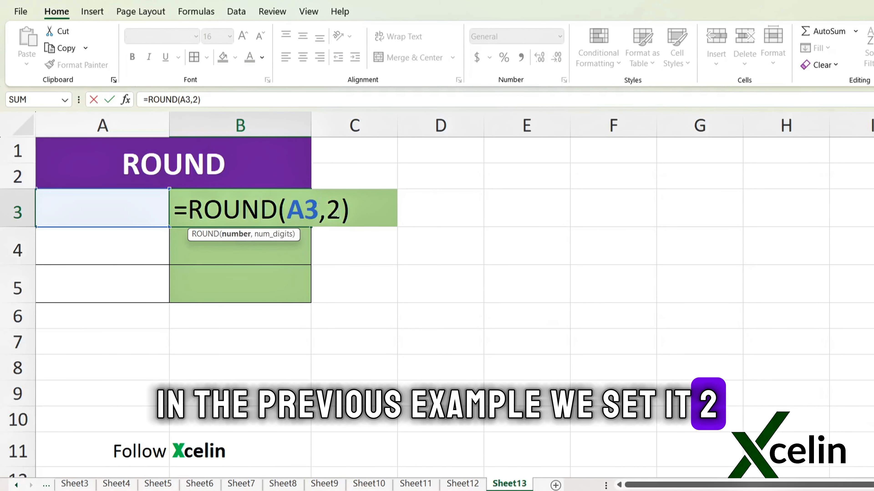
click(336, 210)
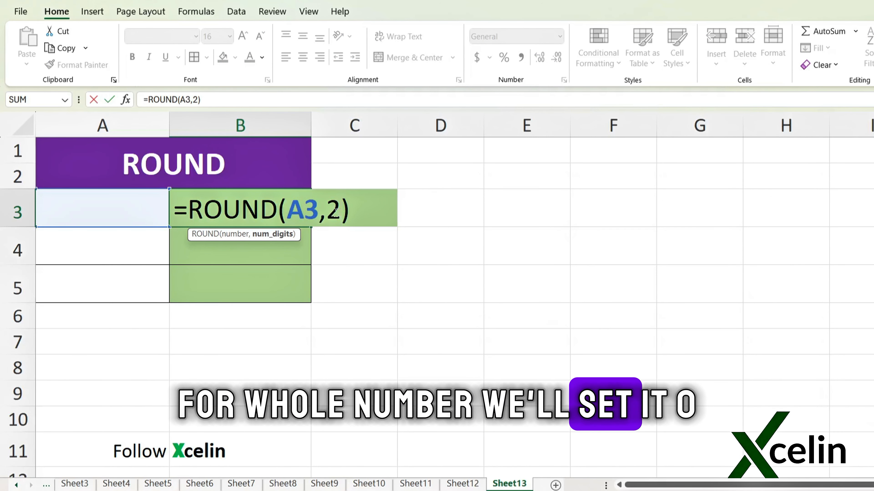
text(0)
key(Return)
Step: Enter 125.5 in cell A3 as the number to round
double_click(108, 210)
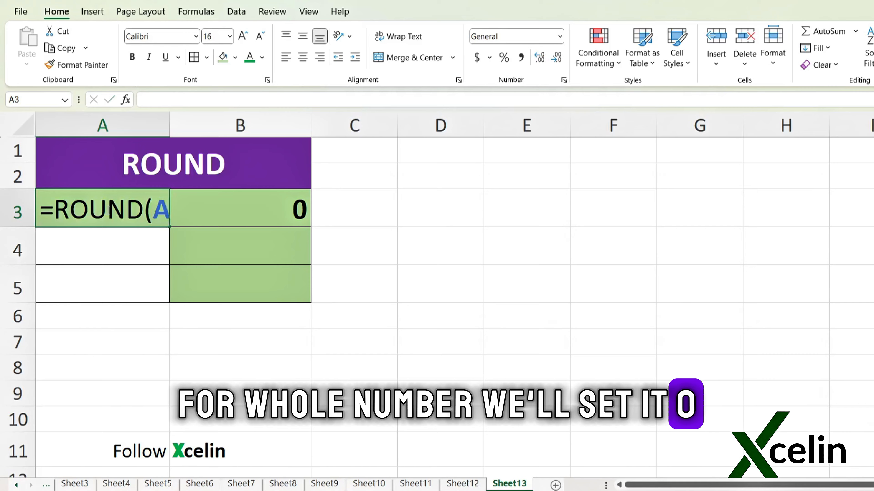
text(125.5)
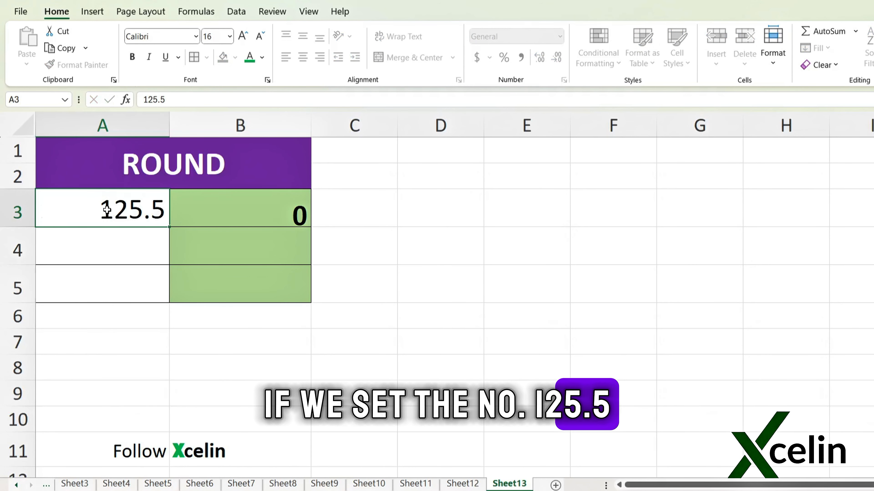
key(Return)
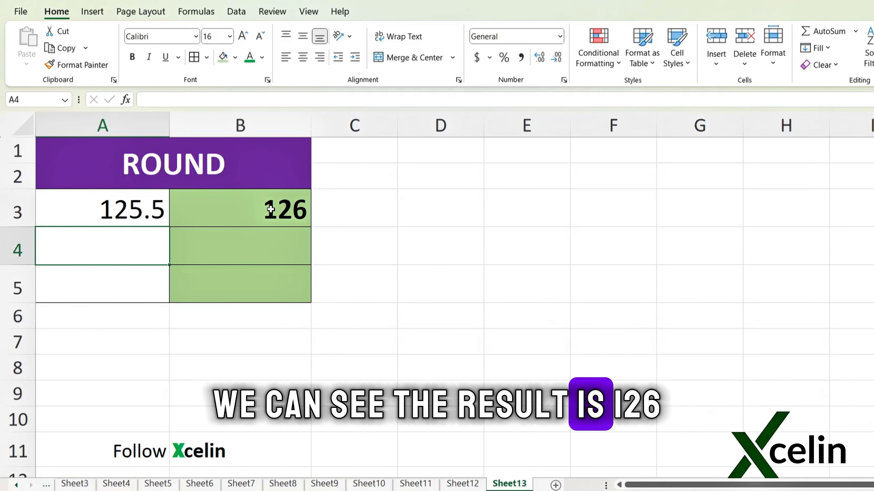
Step: Copy the whole-number ROUND formula from B3 down to B5 and enter another decimal number beginning with 125 in A4
click(239, 209)
text(125.4)
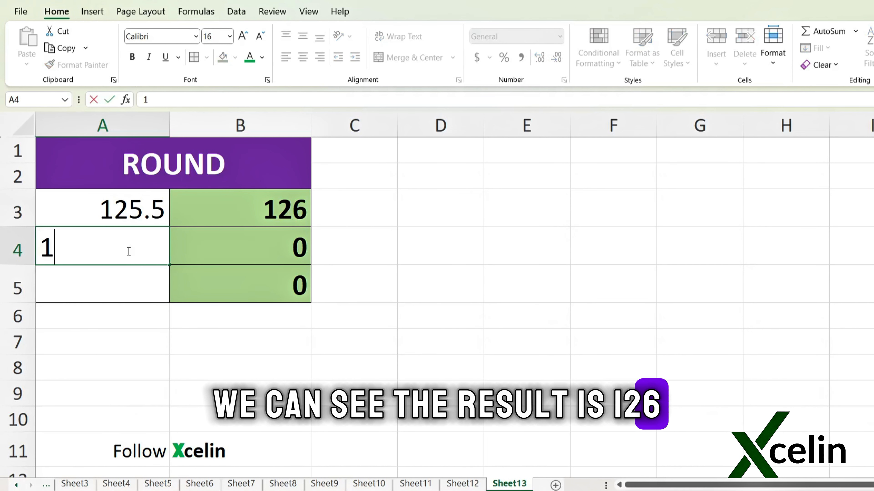
key(Return)
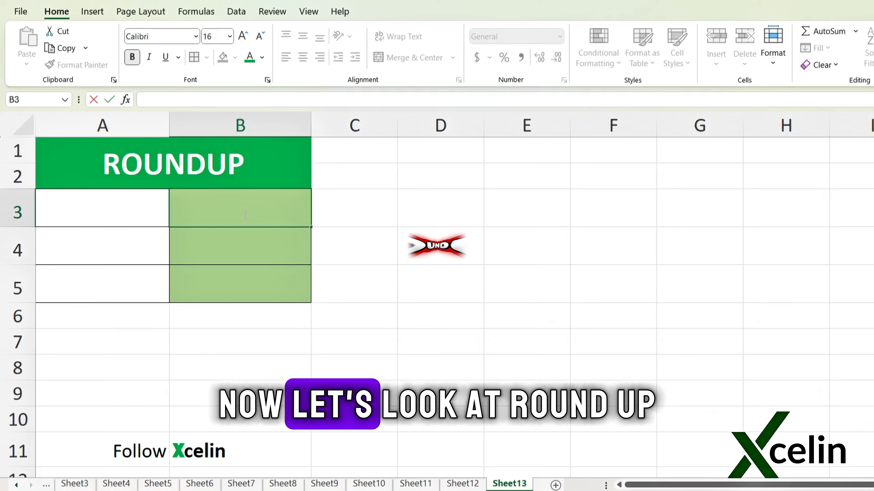
Step: Enter =ROUNDUP(A3,2) in cell B3 of the ROUNDUP table and copy it down to B5
text(=ROUND)
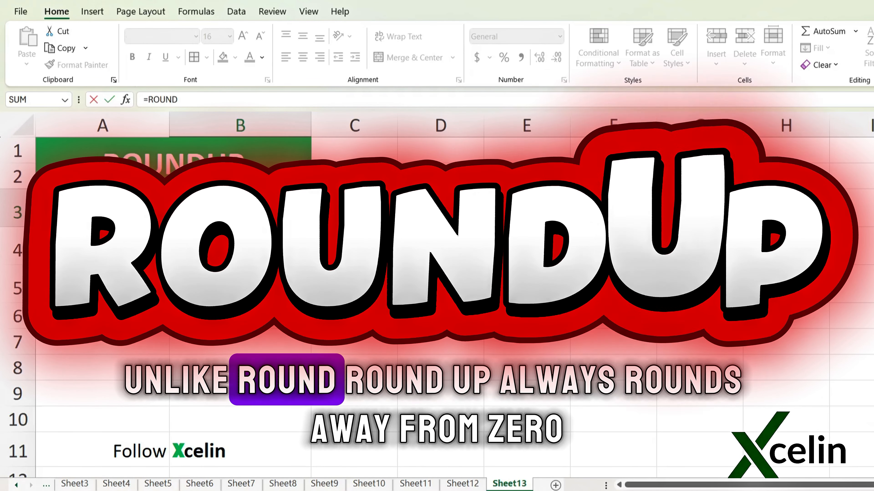
text(UP()
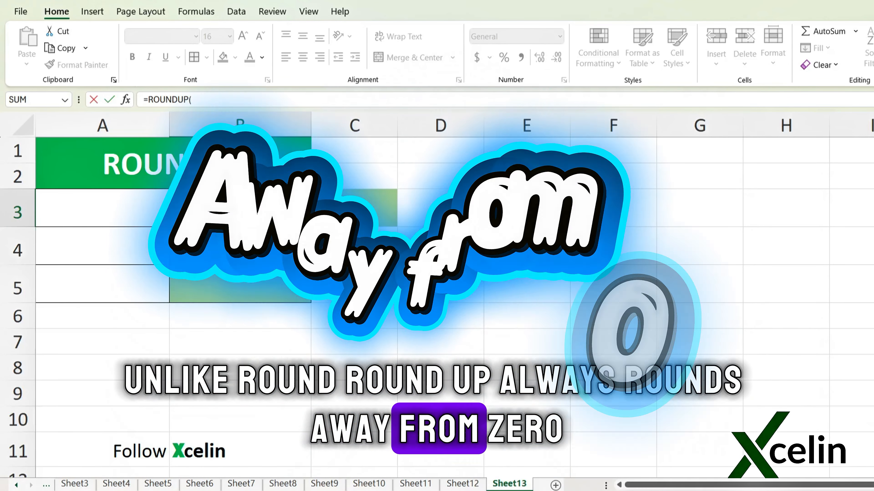
click(156, 208)
text(,)
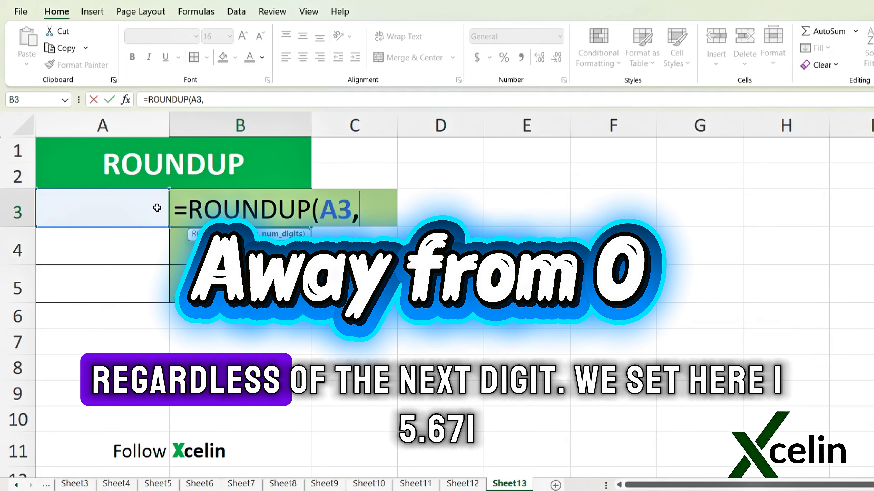
text(2))
key(Return)
Step: Enter 15.671 in cell A3 and check the arguments of the ROUNDUP formula in B3
click(115, 212)
text(15)
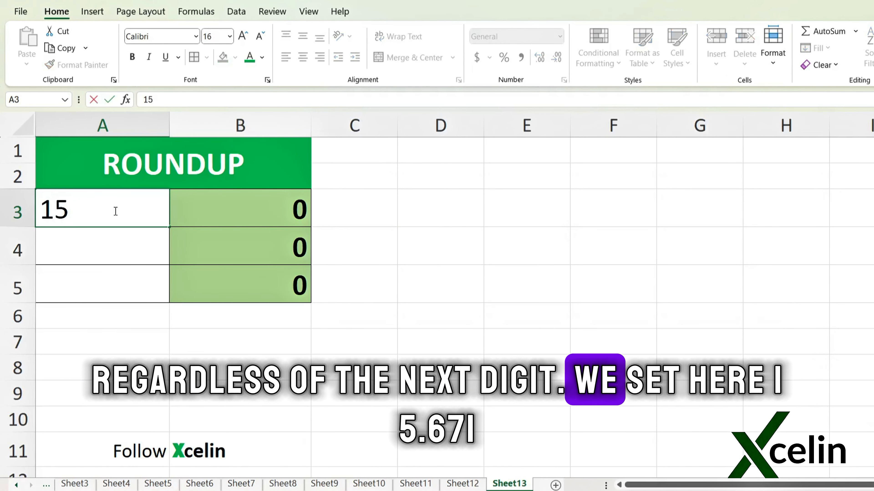
text(.671)
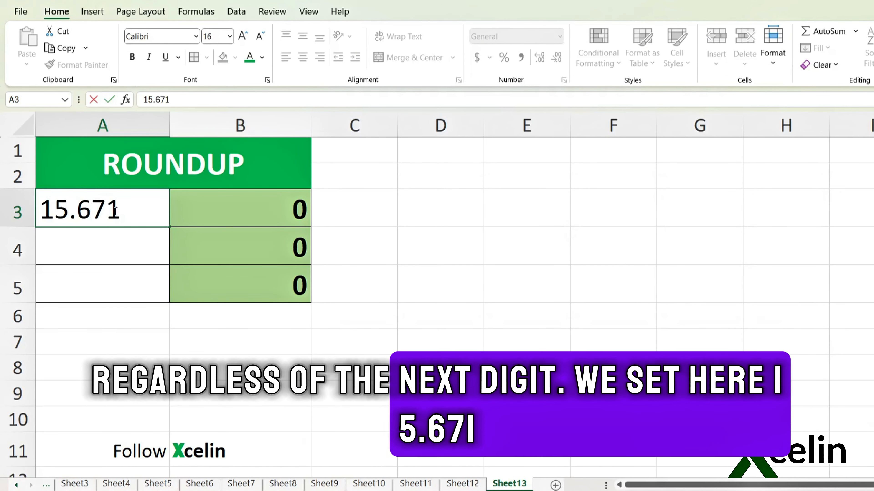
key(Return)
double_click(223, 202)
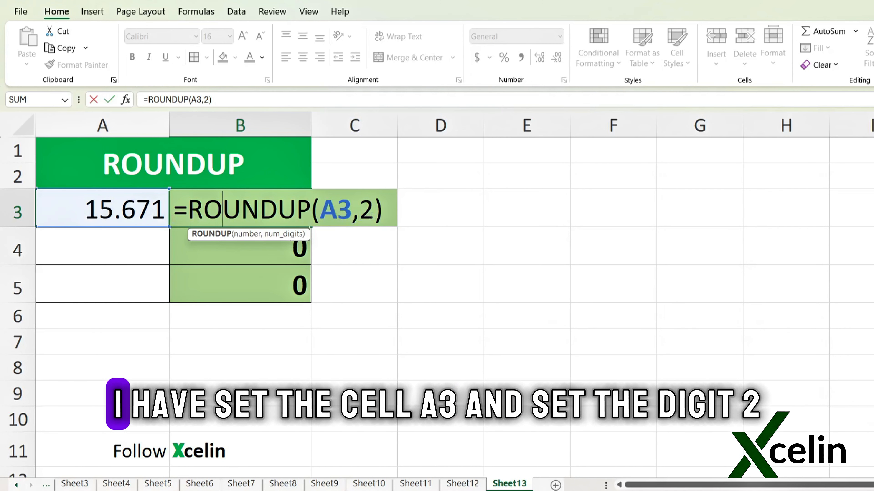
key(Return)
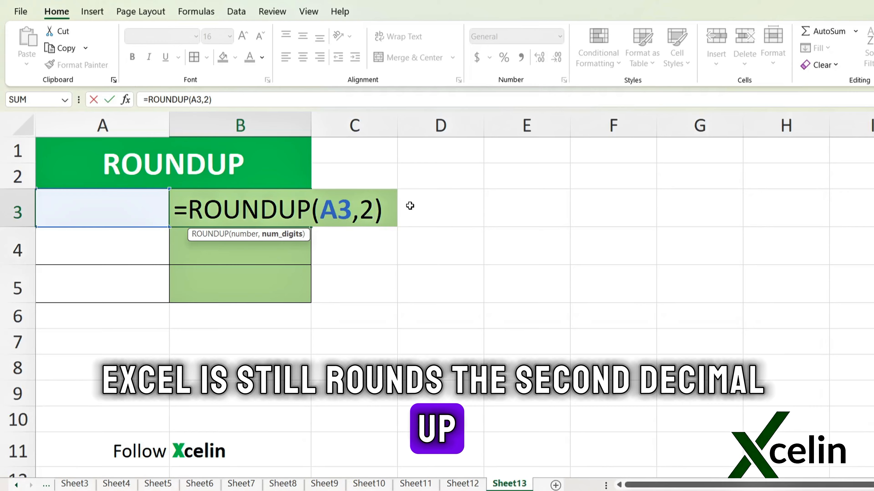
Step: Set the number of digits in B3's ROUNDUP formula to 0 and enter 123.01 in cell A3
key(BackSpace)
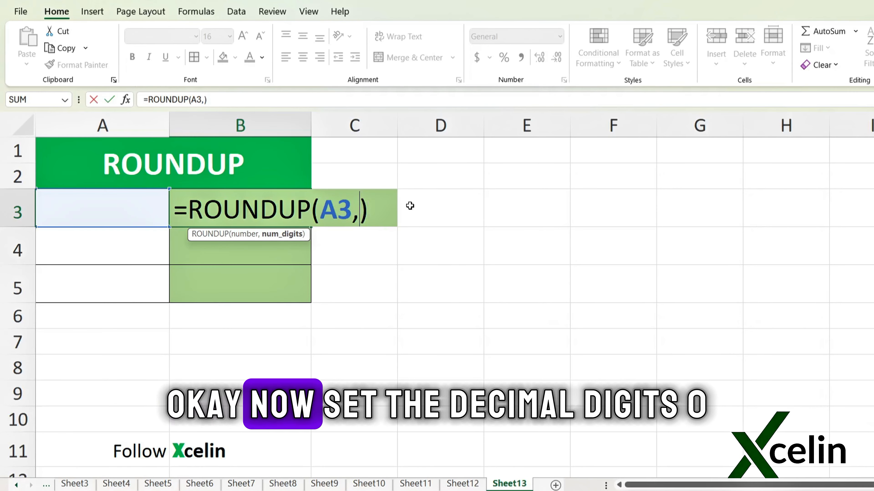
text(0)
key(Return)
click(108, 215)
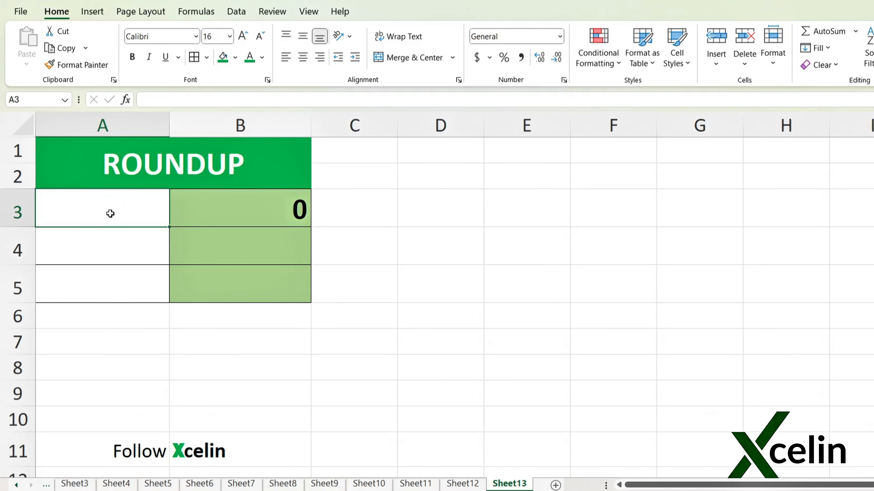
text(123.01)
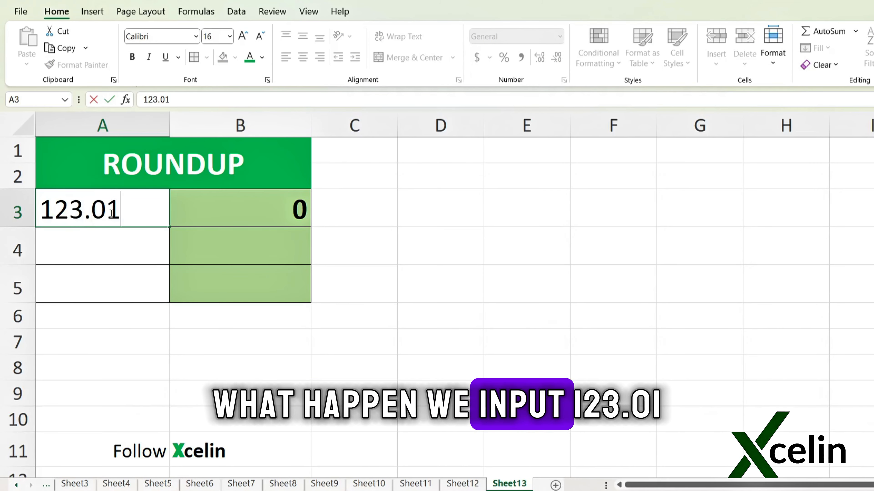
key(Return)
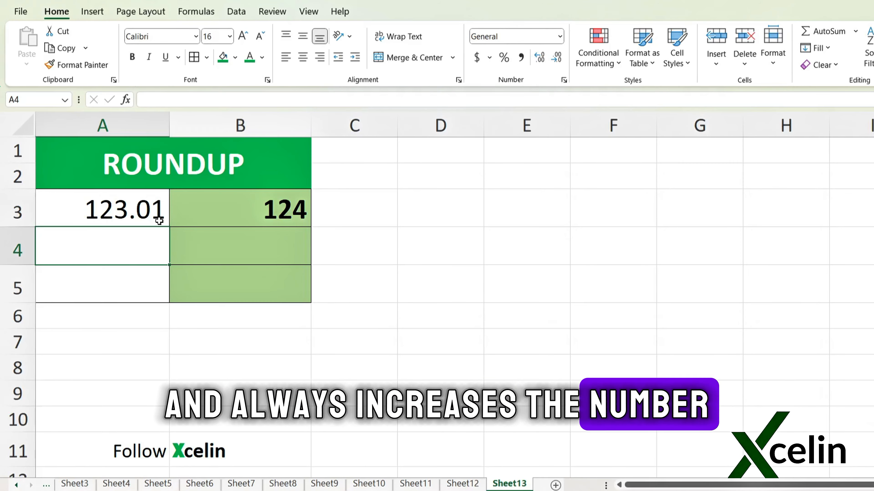
Step: Change the number of digits in B3's ROUNDUP formula to 1
double_click(240, 211)
click(375, 217)
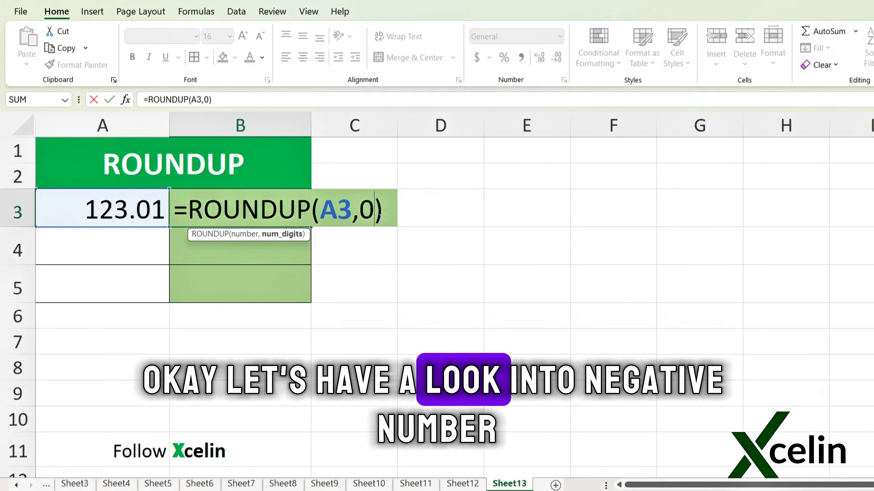
key(BackSpace)
text(1)
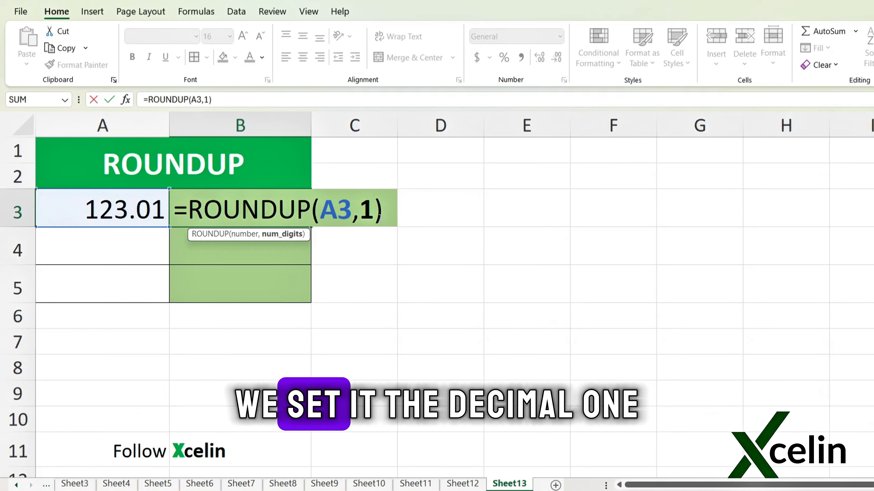
key(Return)
Step: Replace the number in cell A3 with -15.21 and select B3 to check the rounded result
click(108, 221)
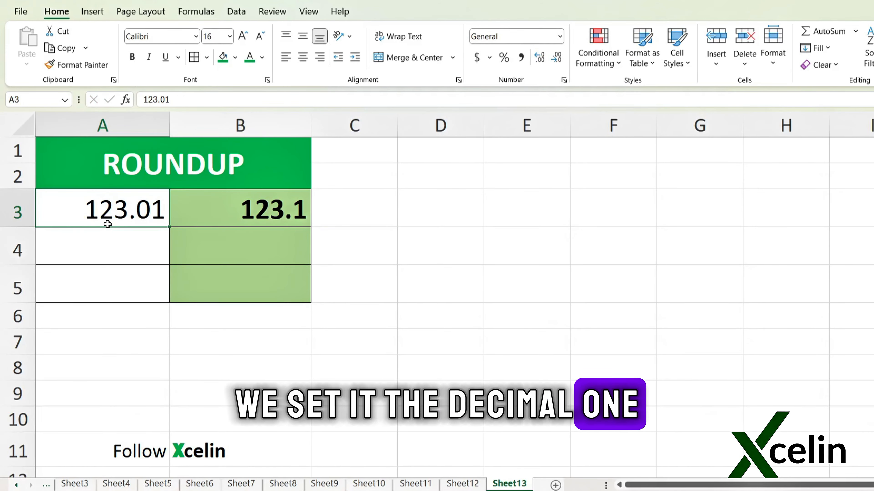
text(-15.)
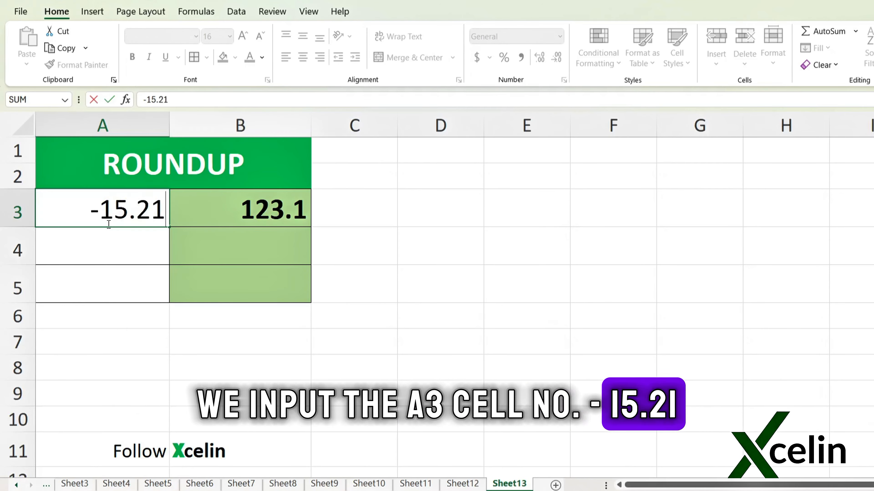
key(Return)
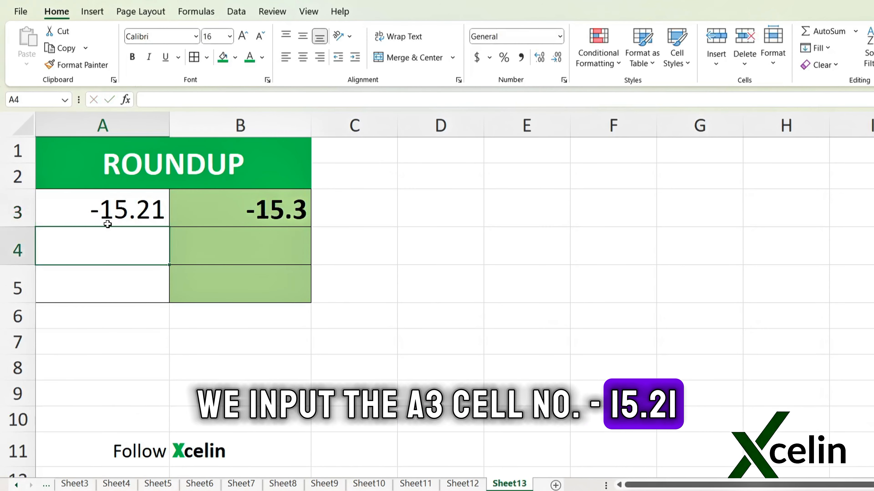
click(226, 211)
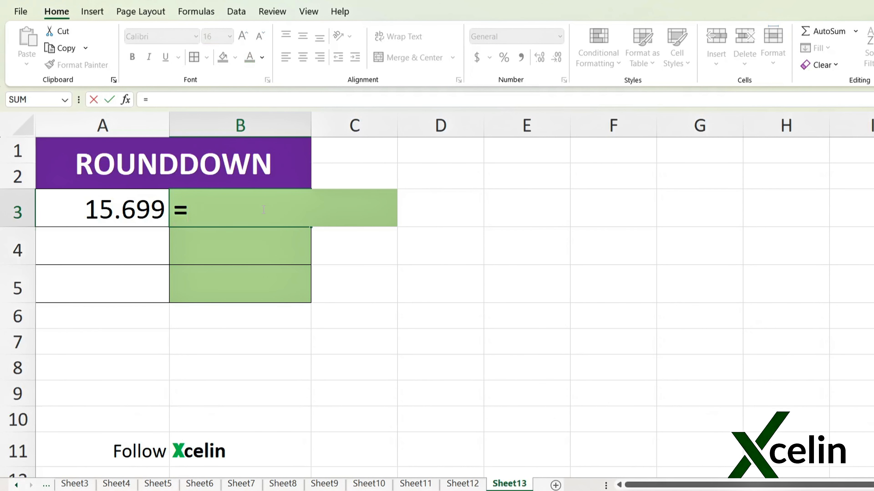
Step: Enter the formula =ROUNDDOWN(A3,2) in cell B3 to round down the number in A3 to two decimals
text(ROUND)
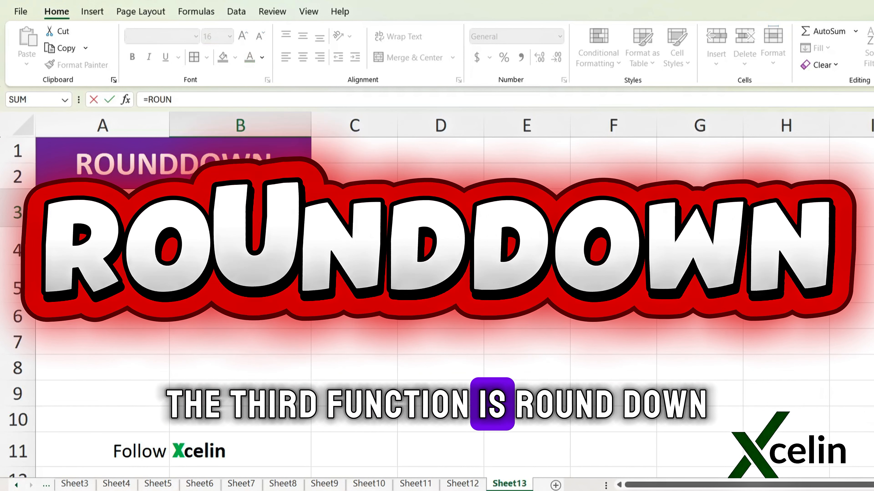
text(DOWN()
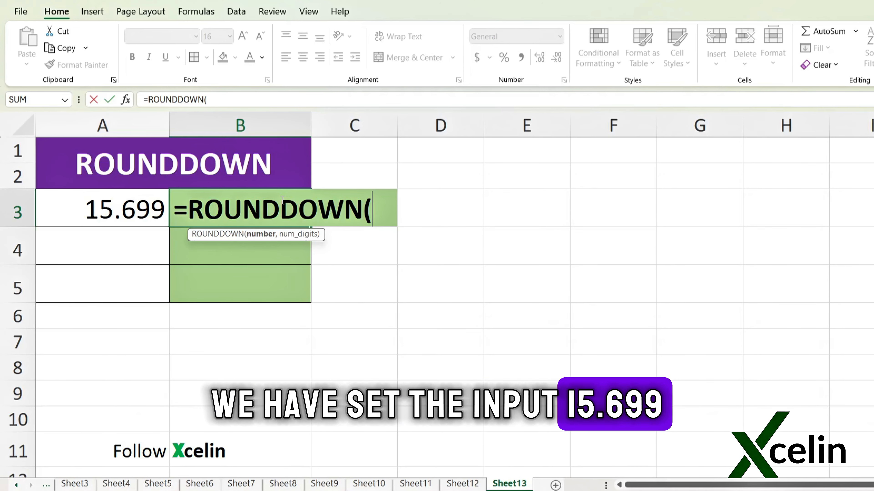
click(121, 211)
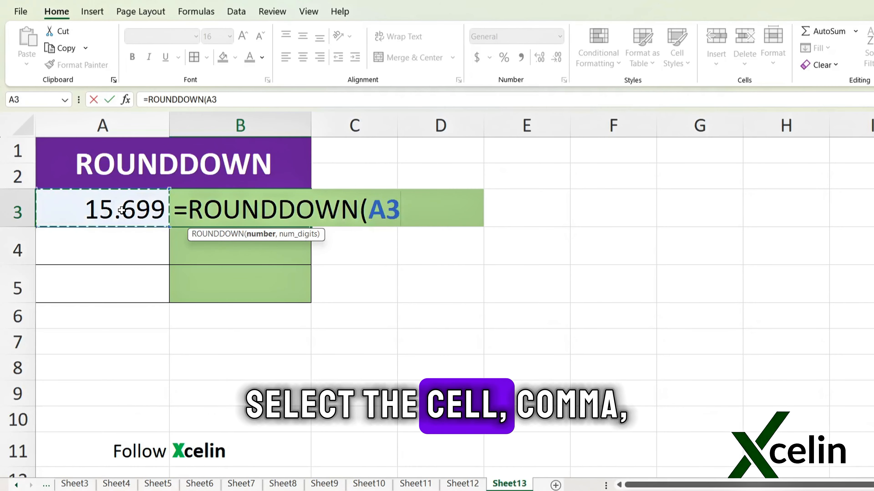
text(,2)
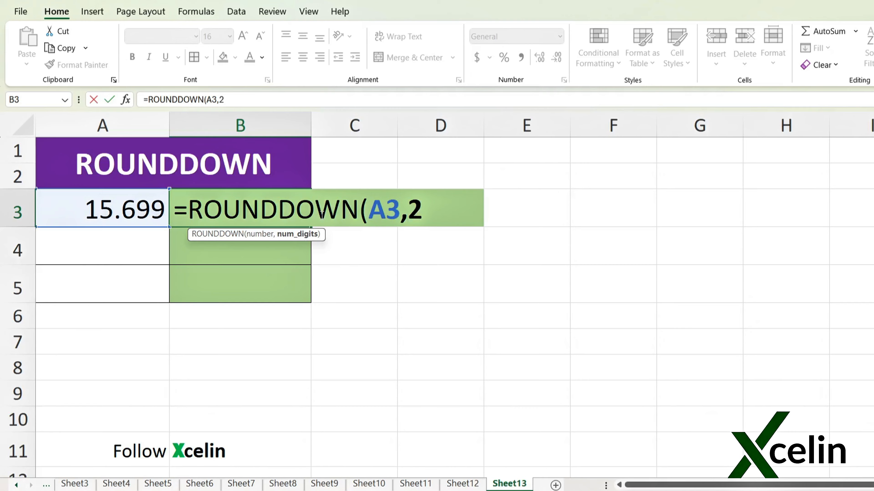
text())
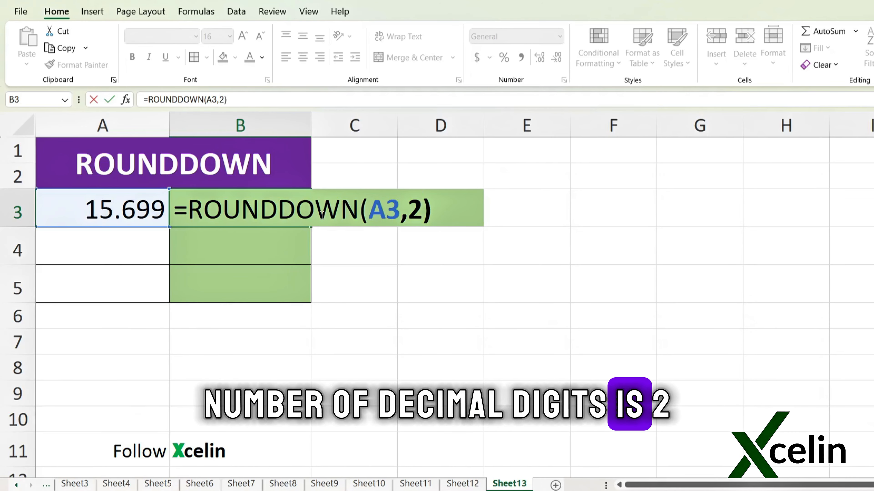
key(Return)
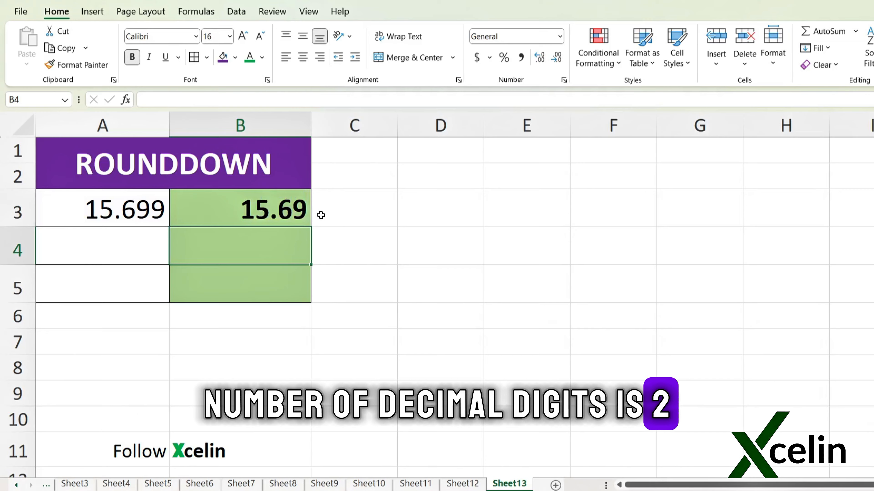
Step: Change the number of digits in B3's ROUNDDOWN formula to 0
double_click(231, 209)
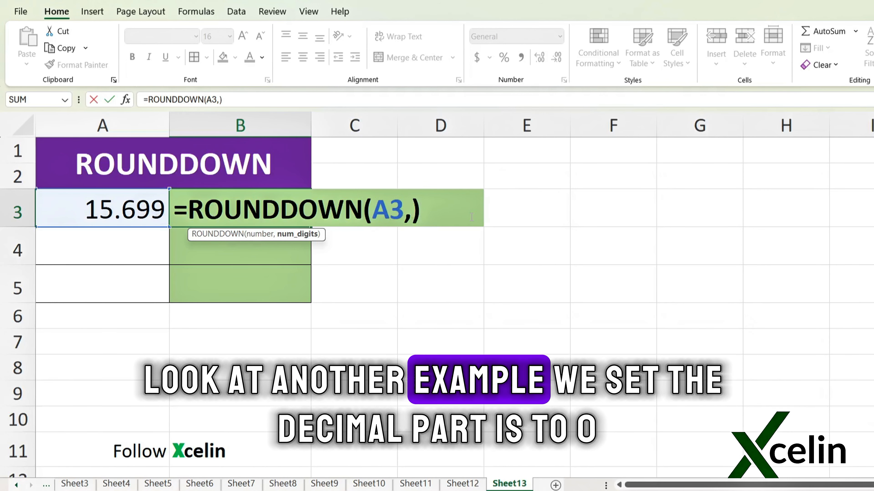
text(0)
key(Return)
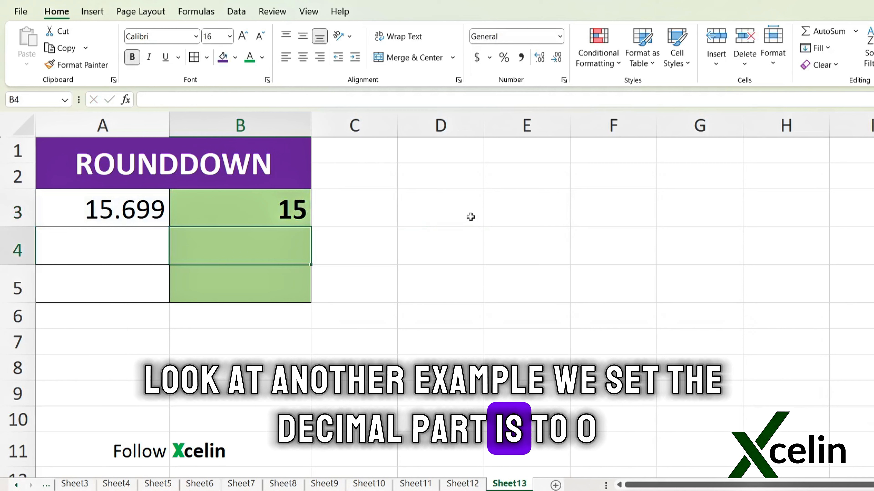
Step: Replace the number in cell A3 with 125.99
click(134, 211)
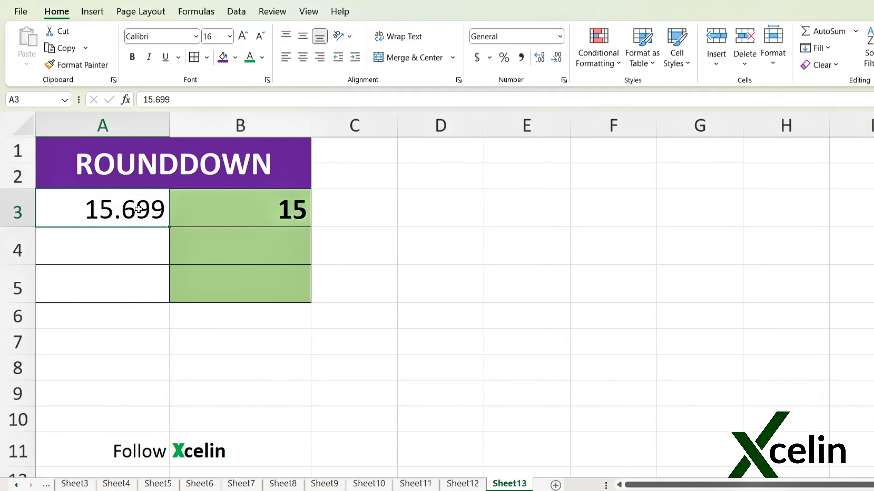
text(125)
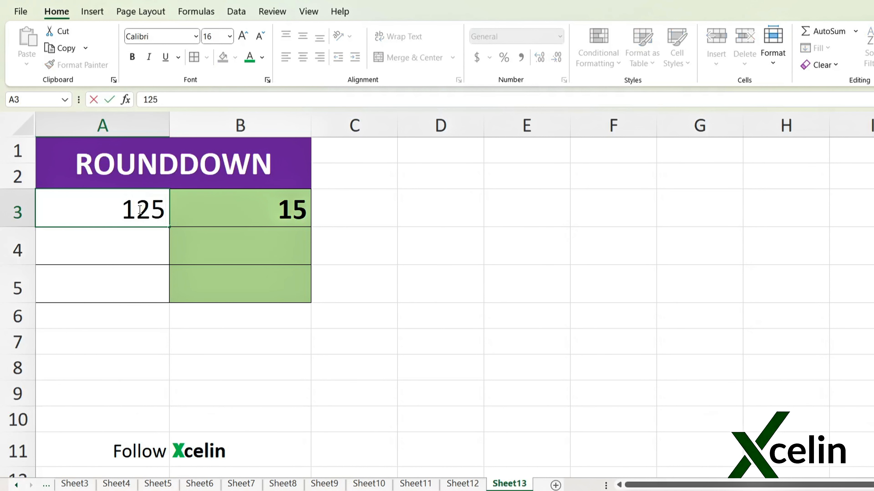
key(Return)
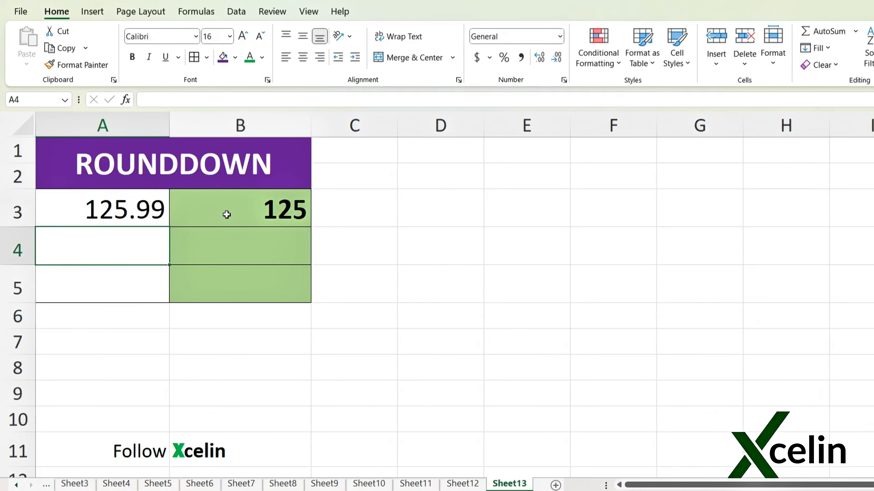
Step: Replace the number in cell A3 with the negative value -15.89
click(147, 218)
text(-)
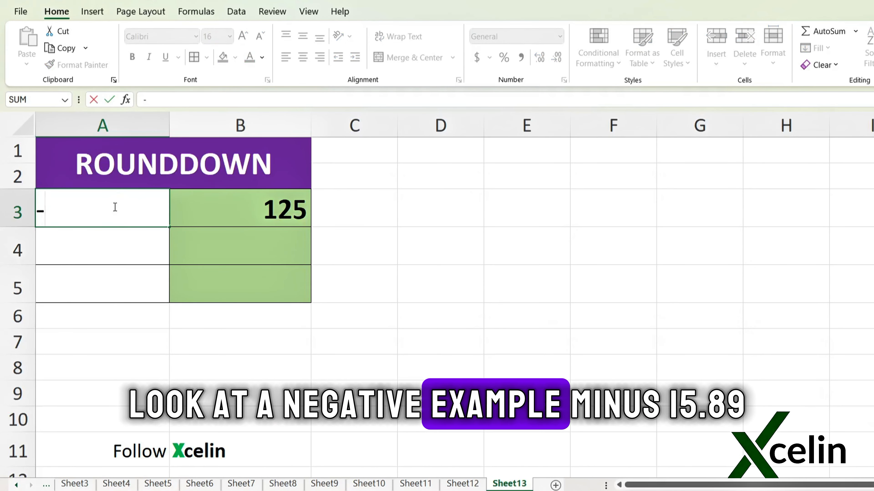
text(15.89)
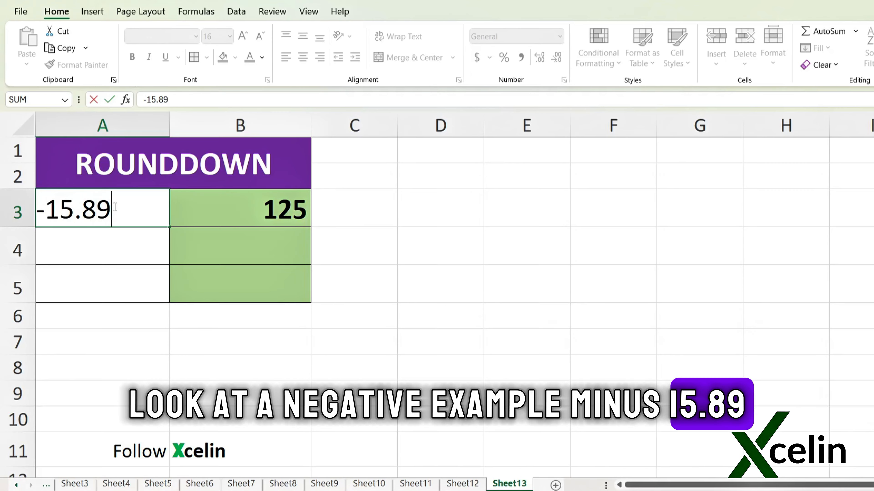
key(Return)
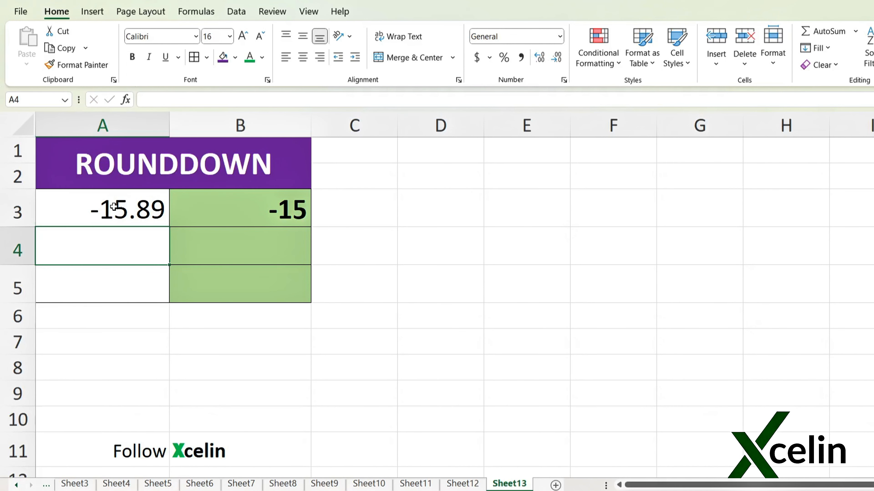
Step: Set the number of digits in B3's ROUNDDOWN formula to 1
click(248, 215)
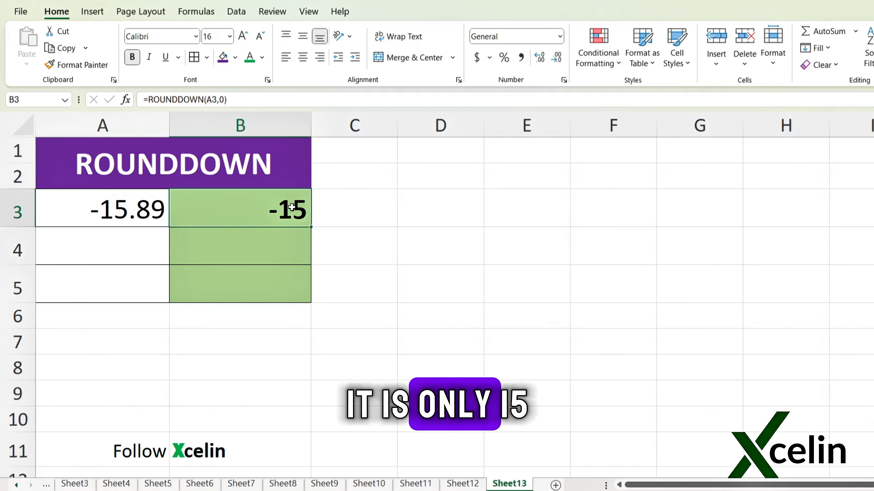
key(F2)
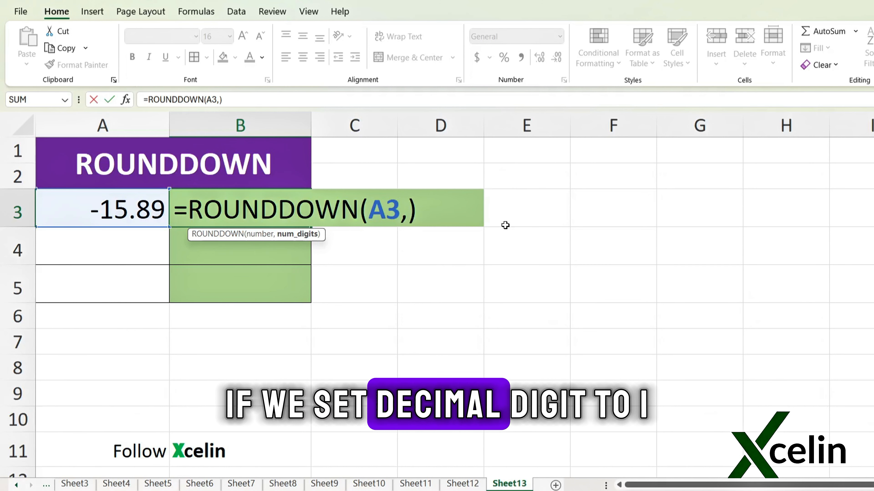
text(1)
key(Return)
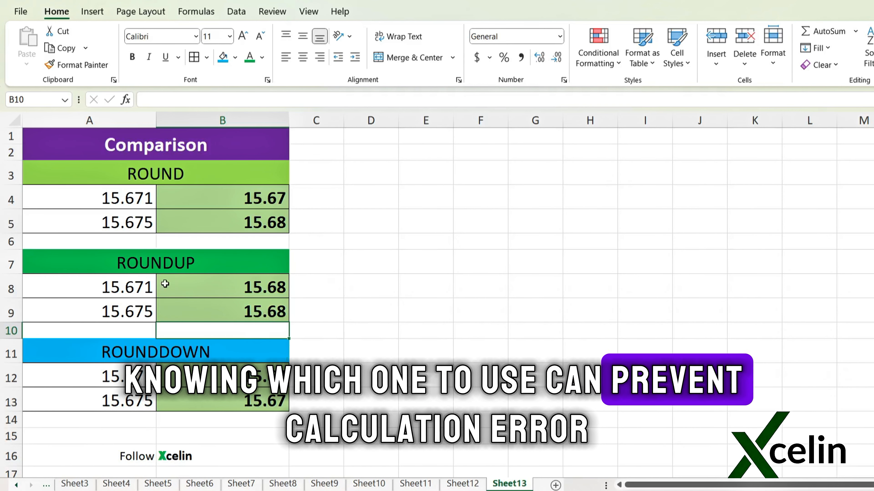
Step: Compare the ROUND, ROUNDUP and ROUNDDOWN blocks of the Comparison table by selecting each block in turn
click(160, 271)
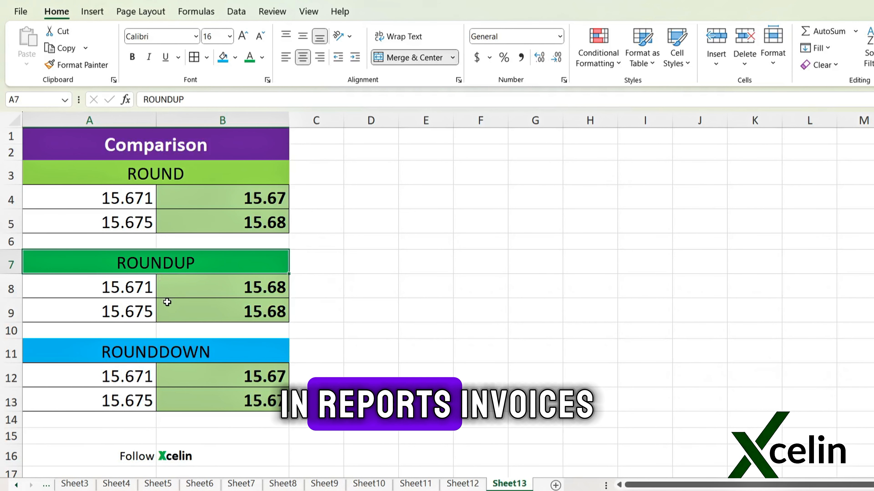
click(167, 354)
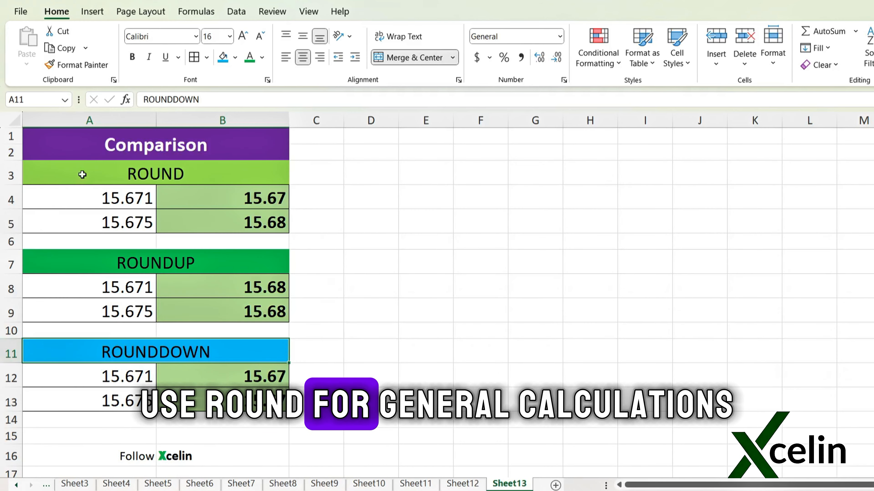
mouse_move(83, 174)
mouse_down()
mouse_move(205, 197)
mouse_move(235, 227)
mouse_up()
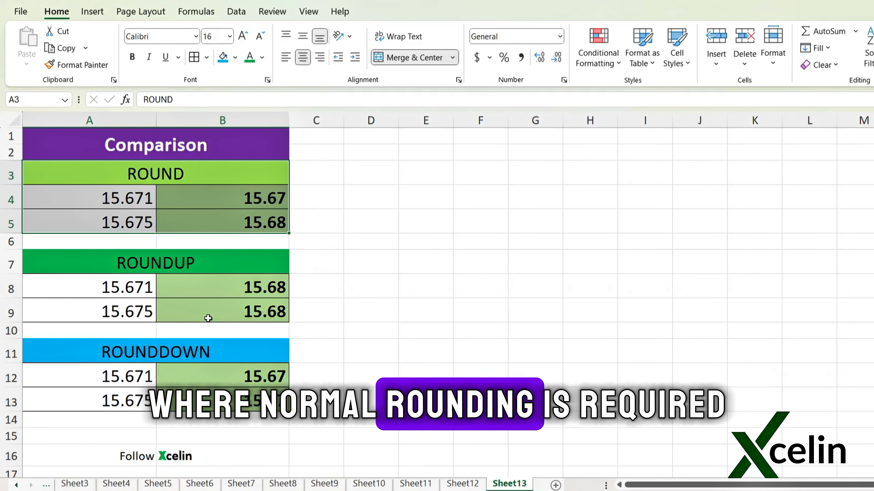
drag(166, 272, 234, 311)
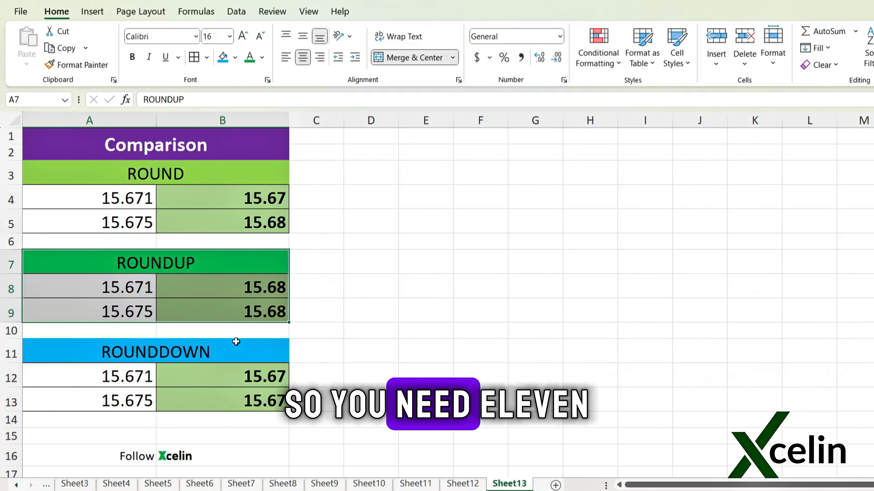
drag(236, 342, 197, 413)
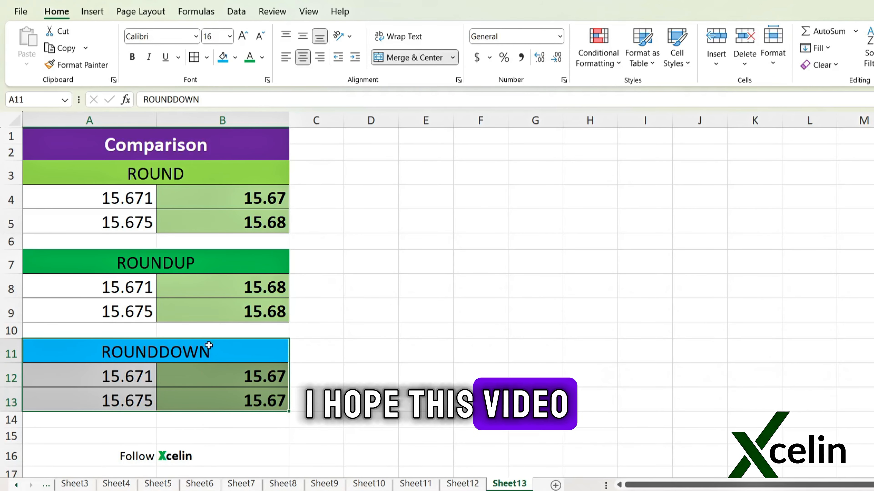
click(170, 177)
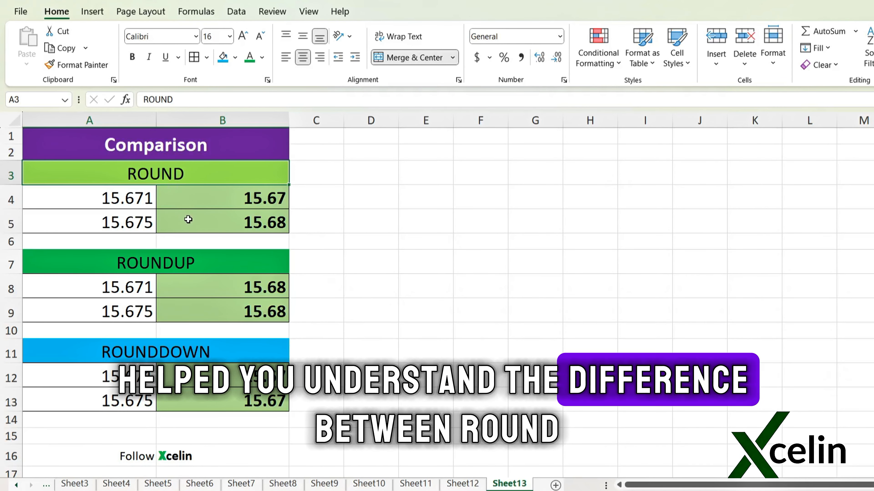